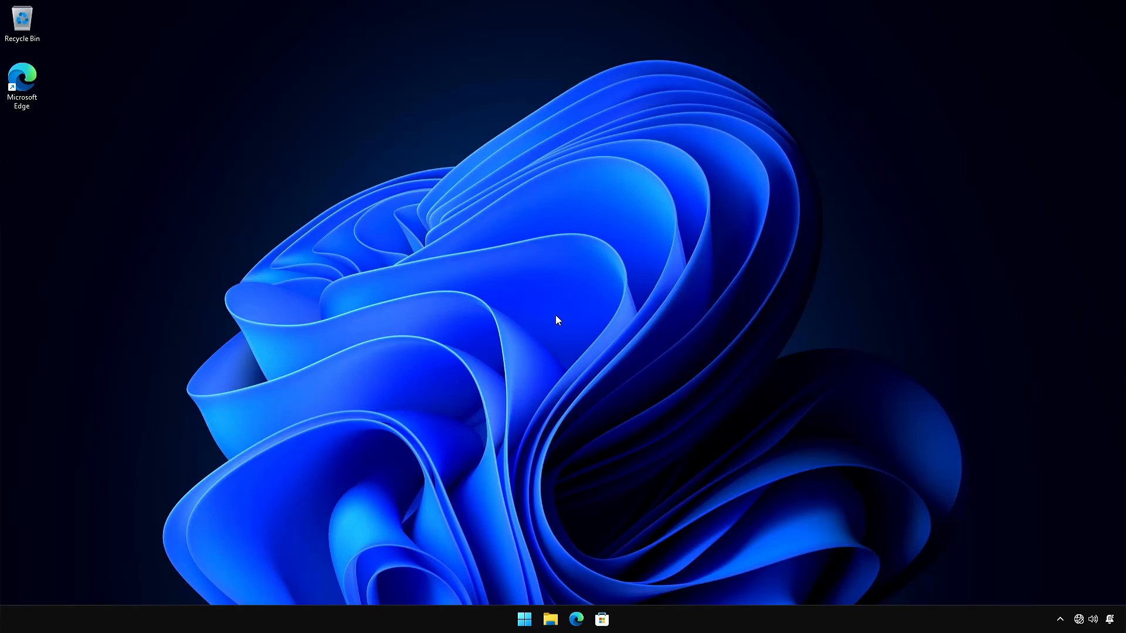
# - Check the Windows version and OS build 22631.3737 on the Settings About page, then close Settings
pyautogui.click(523, 620)
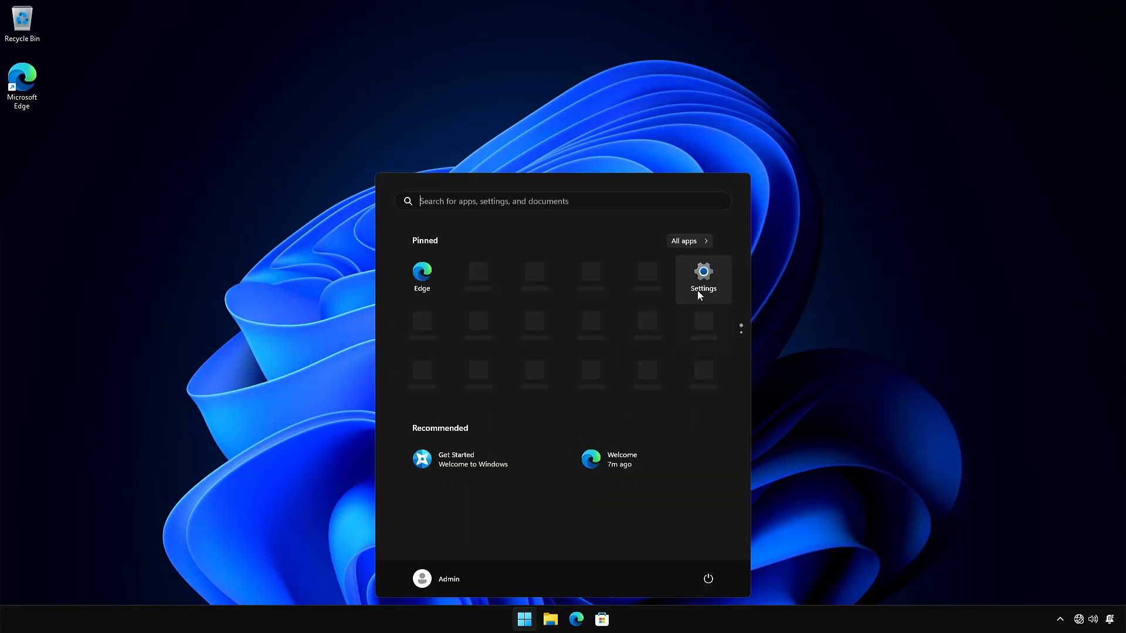
pyautogui.click(704, 281)
pyautogui.click(279, 190)
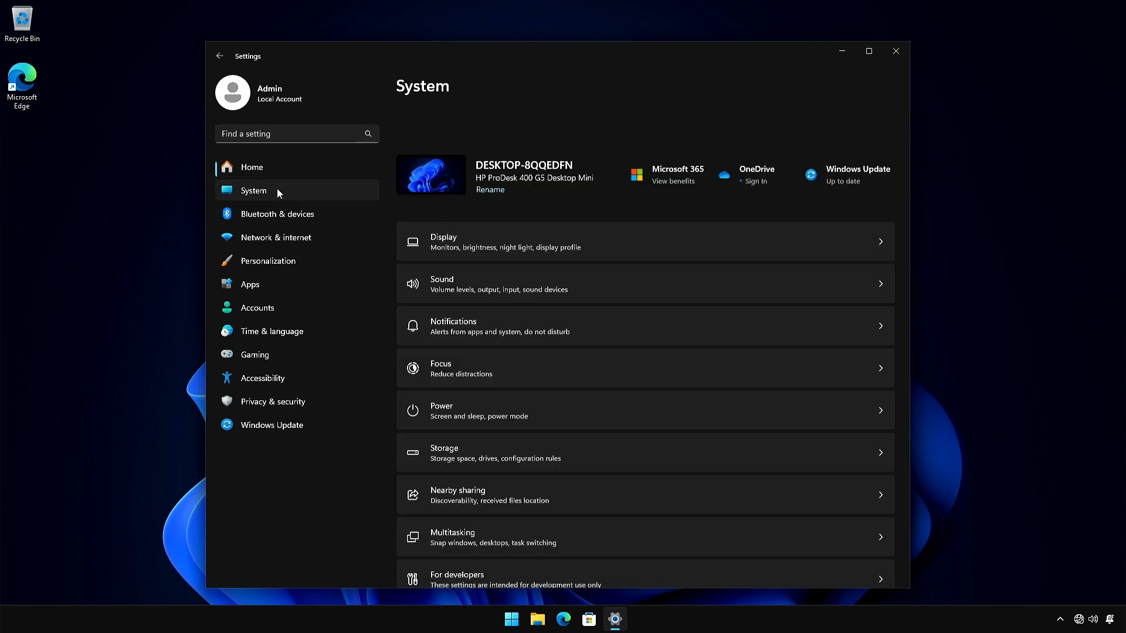
pyautogui.scroll(-5, 450, 219)
pyautogui.click(452, 534)
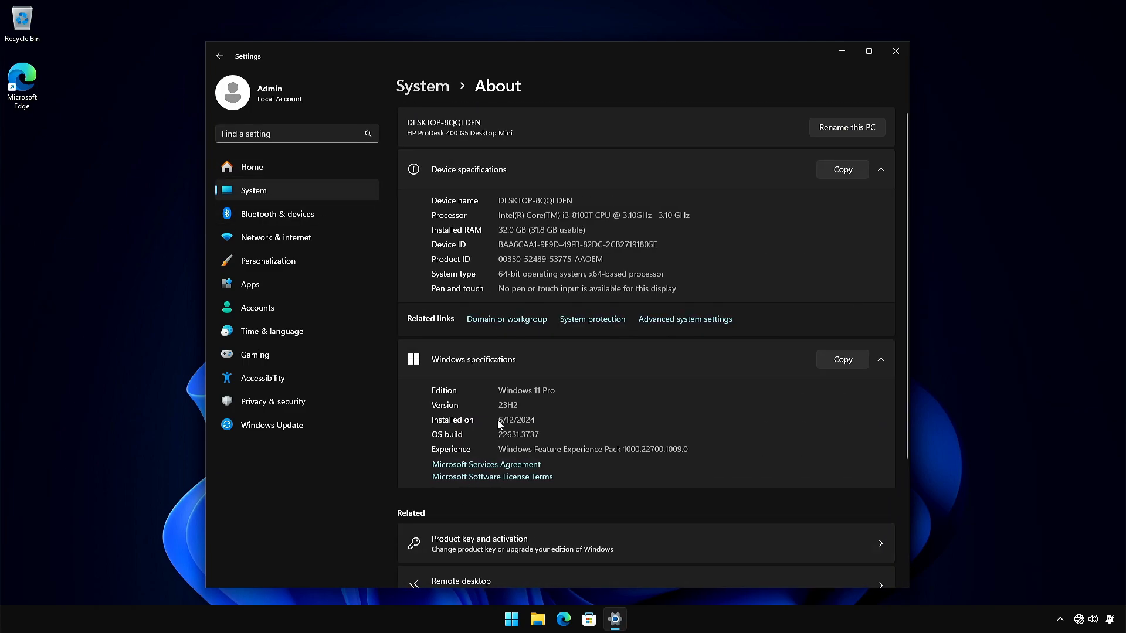
pyautogui.doubleClick(506, 404)
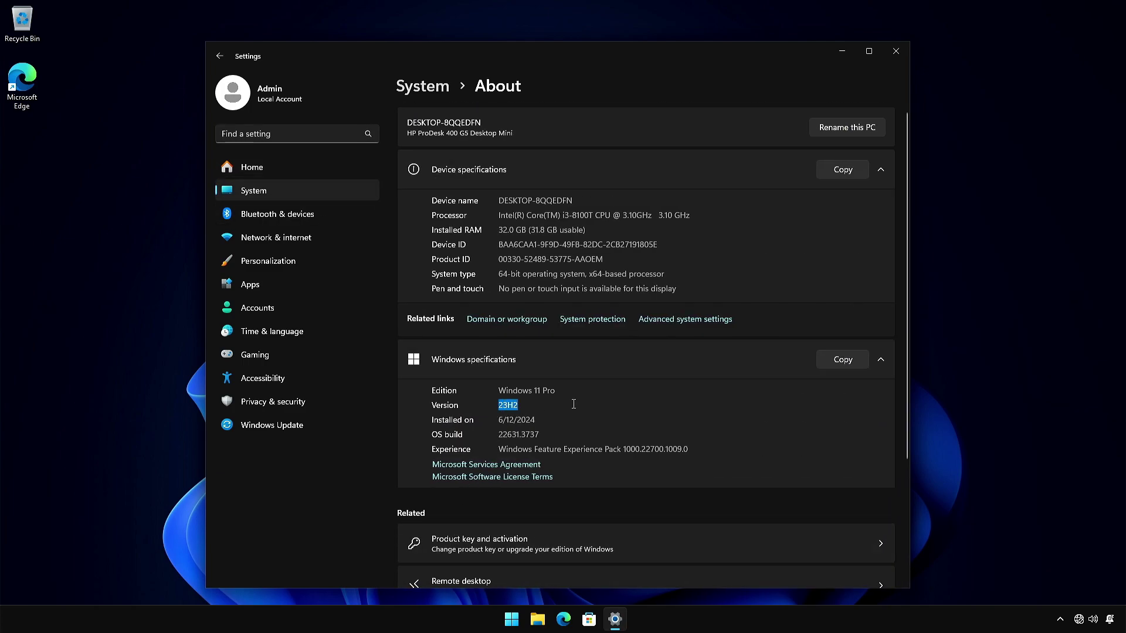
pyautogui.doubleClick(503, 435)
pyautogui.moveTo(532, 435); pyautogui.dragTo(553, 434)
pyautogui.click(616, 424)
pyautogui.click(895, 54)
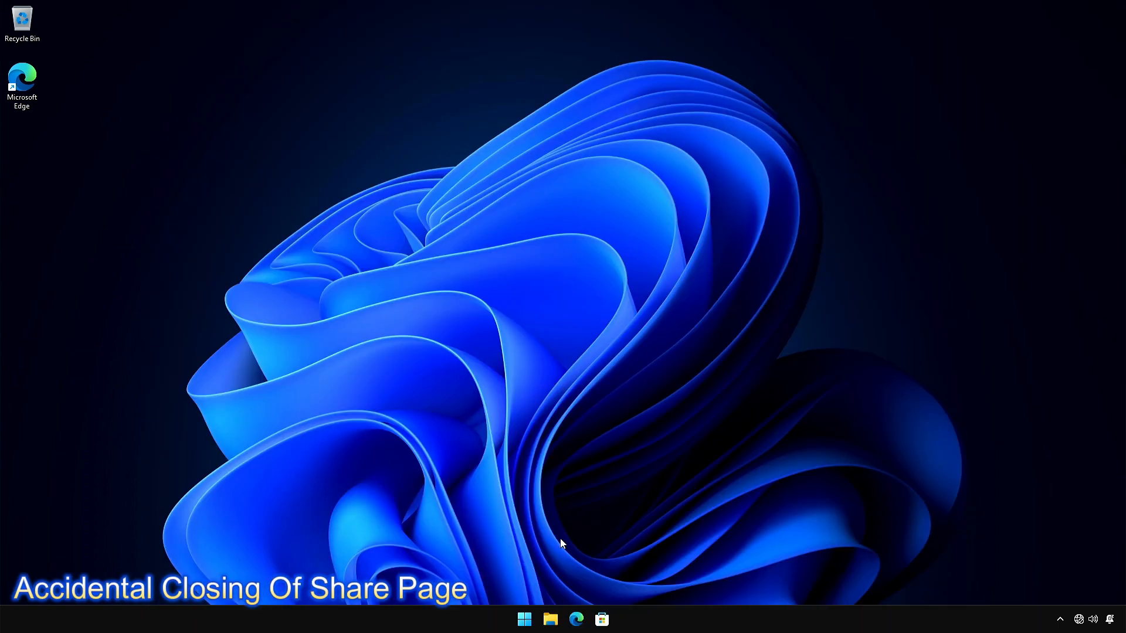
# - Share Welcome.html from the Downloads folder in File Explorer and dismiss the Share window
pyautogui.click(550, 620)
pyautogui.click(221, 245)
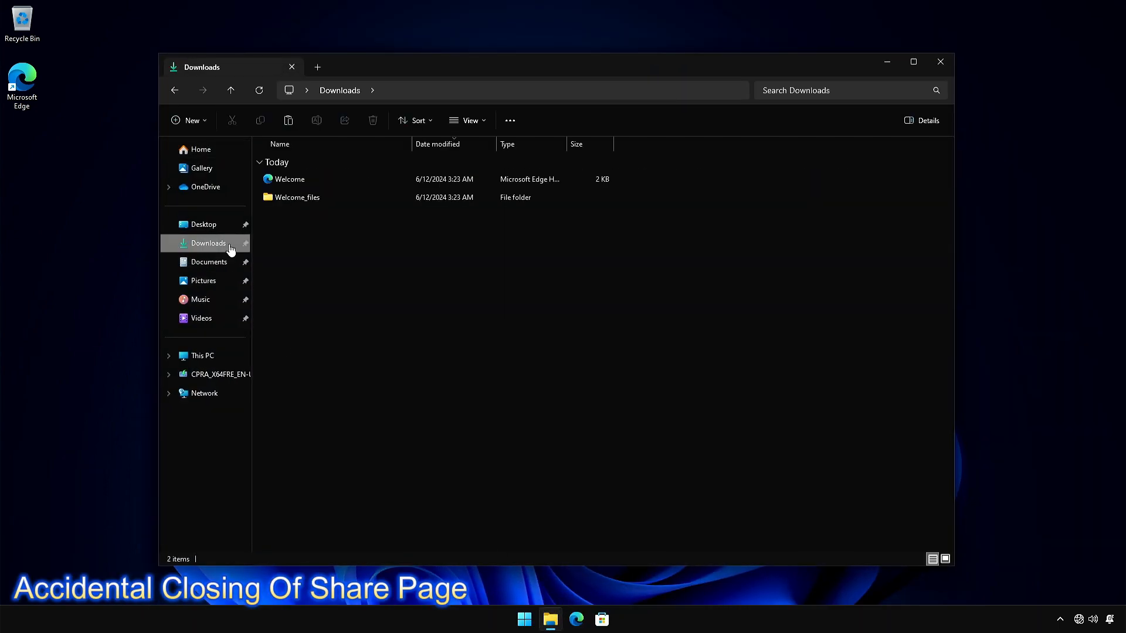
pyautogui.click(310, 180)
pyautogui.rightClick(311, 180)
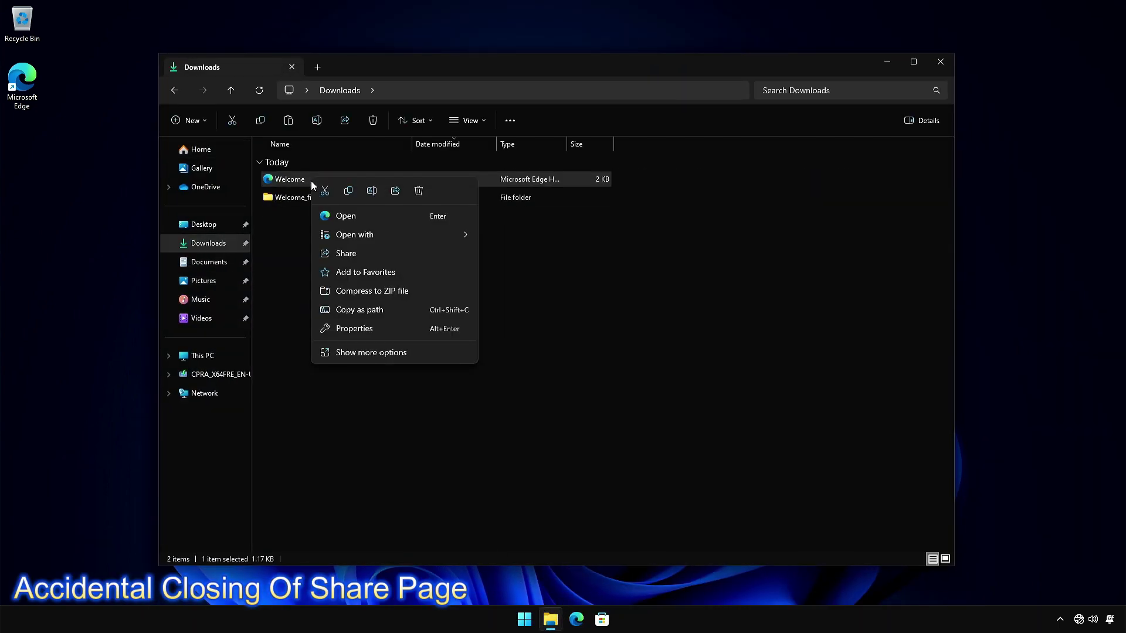
pyautogui.click(325, 254)
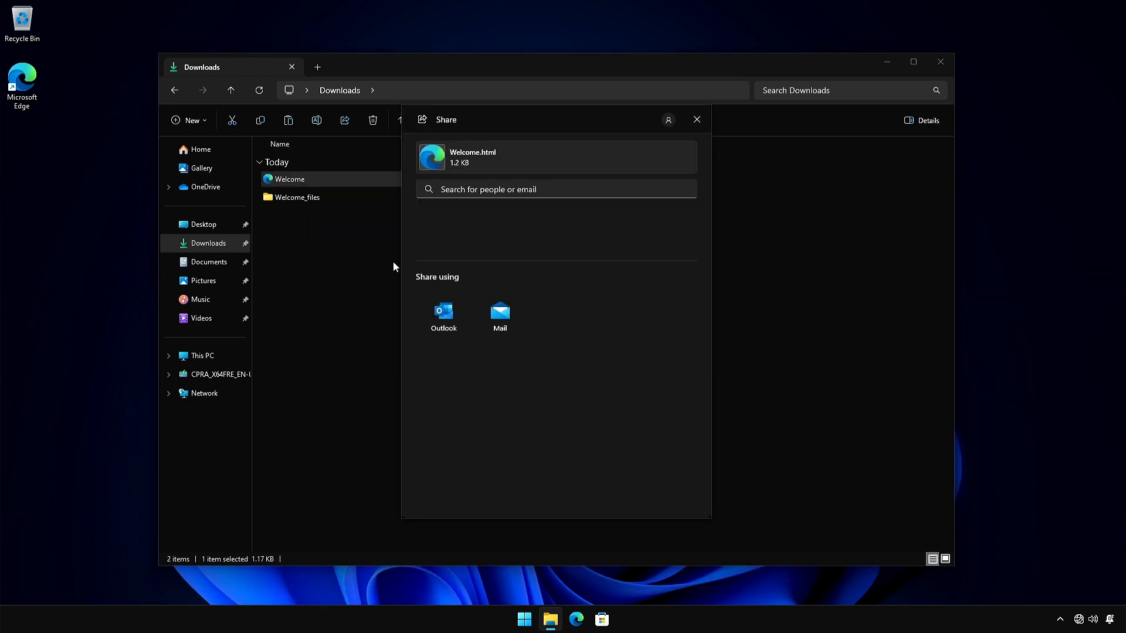
pyautogui.click(705, 118)
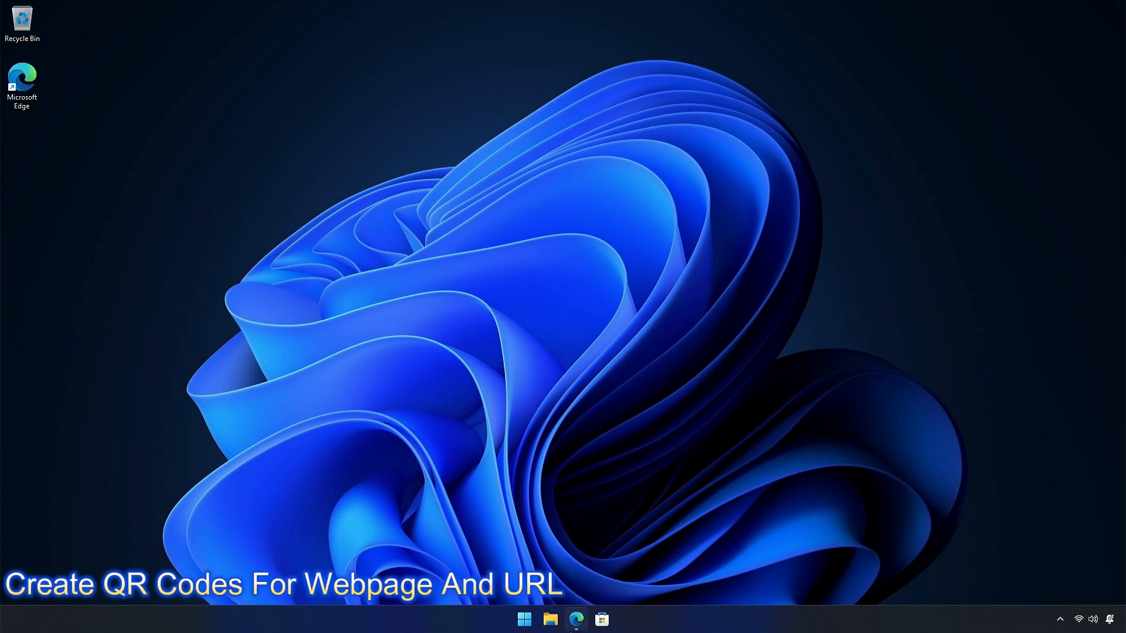
# - Share the microsoft.com page link via Windows share options, view All apps, and return to the main share view
pyautogui.click(576, 619)
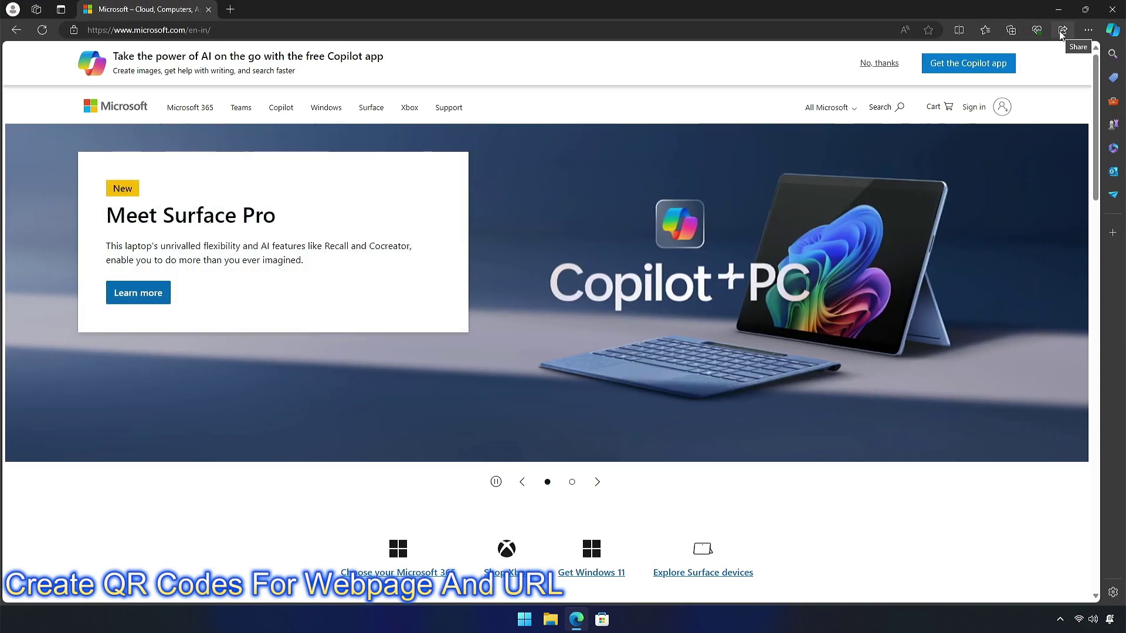
pyautogui.click(1061, 34)
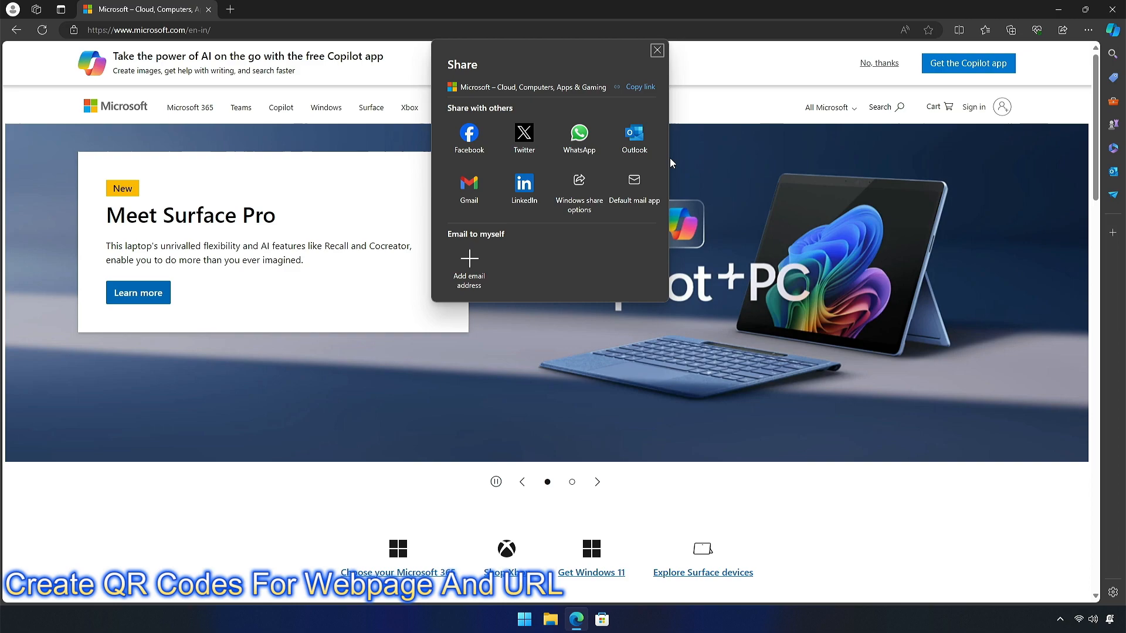
pyautogui.click(583, 206)
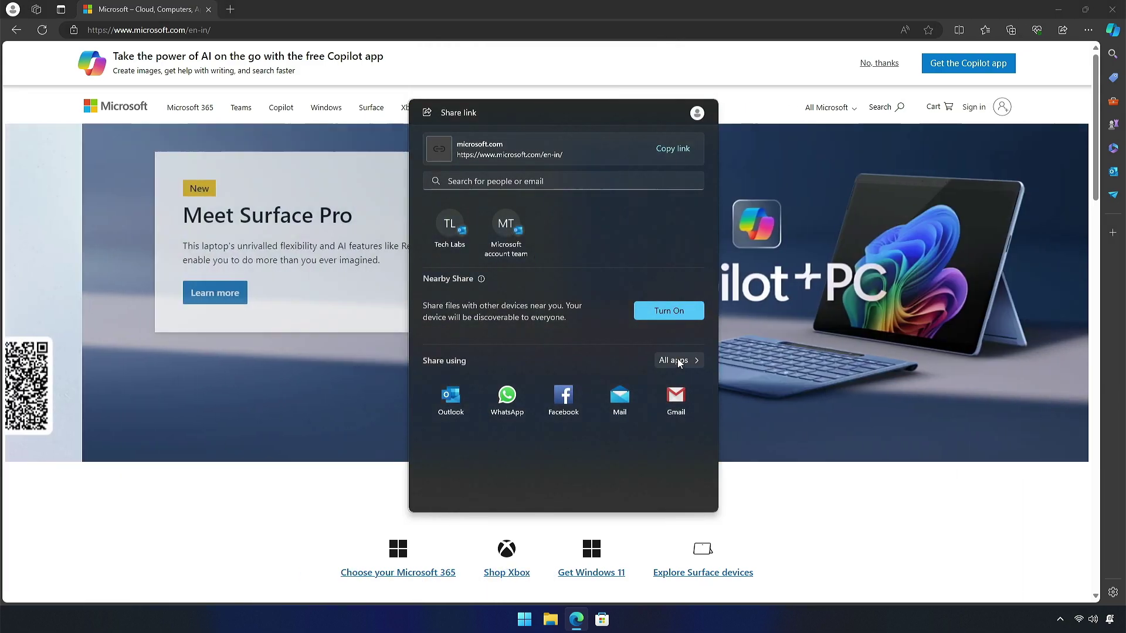
pyautogui.click(675, 361)
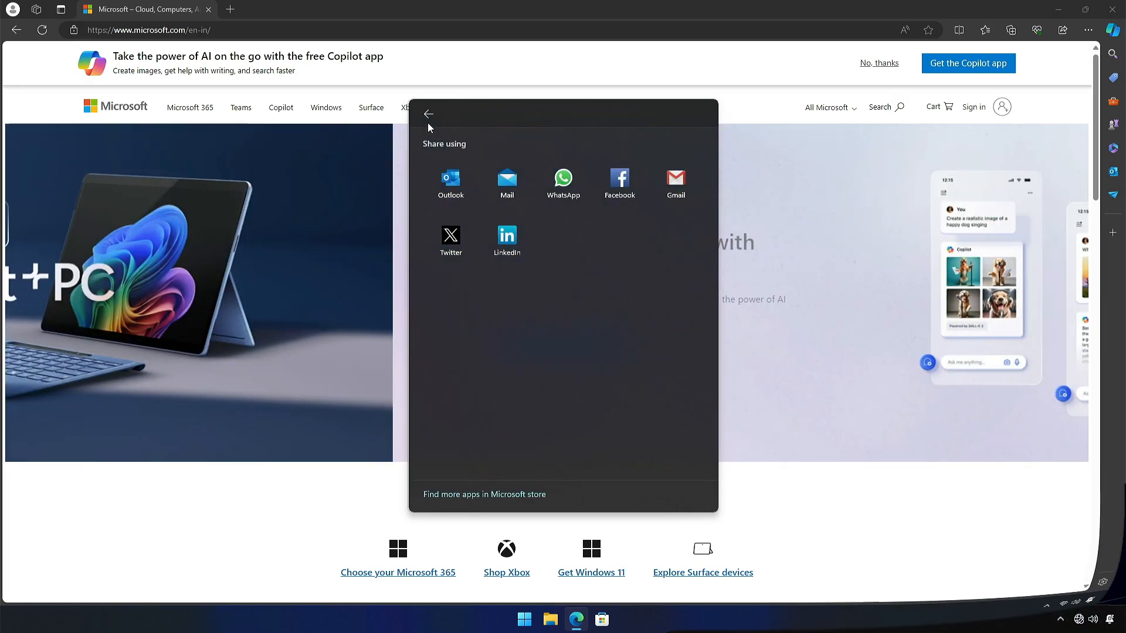
pyautogui.click(428, 120)
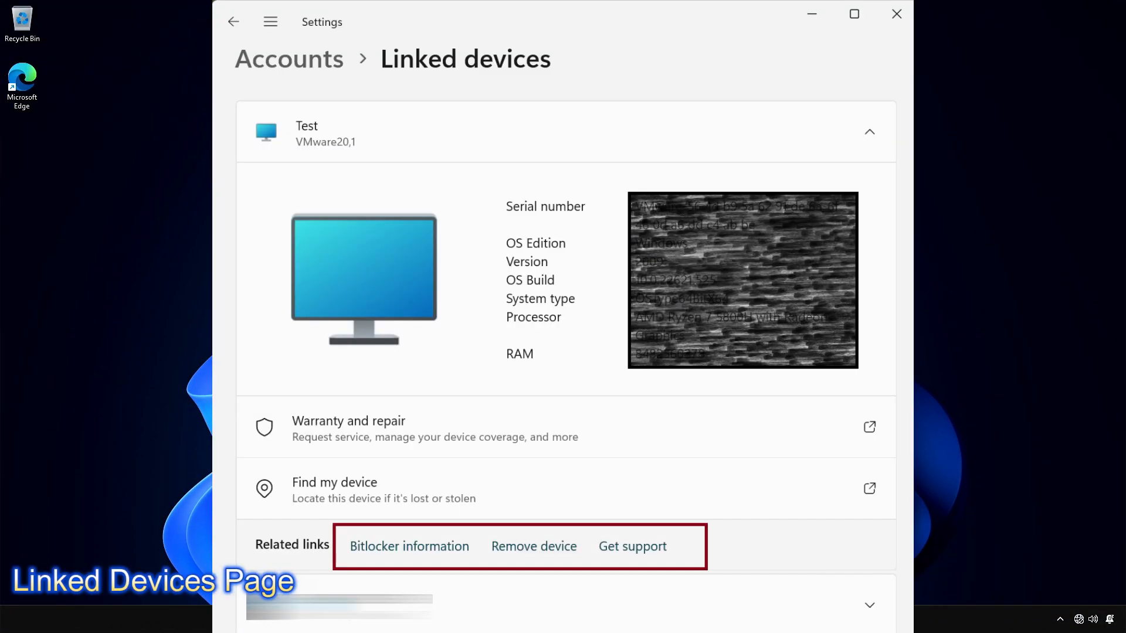